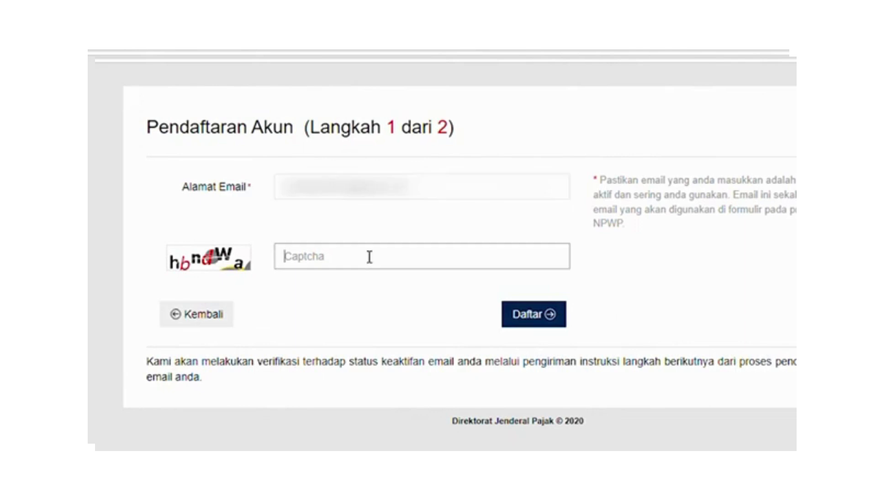
Enter the captcha, submit the account registration, and dismiss the Sukses message.
text(hbndWa)
click(535, 325)
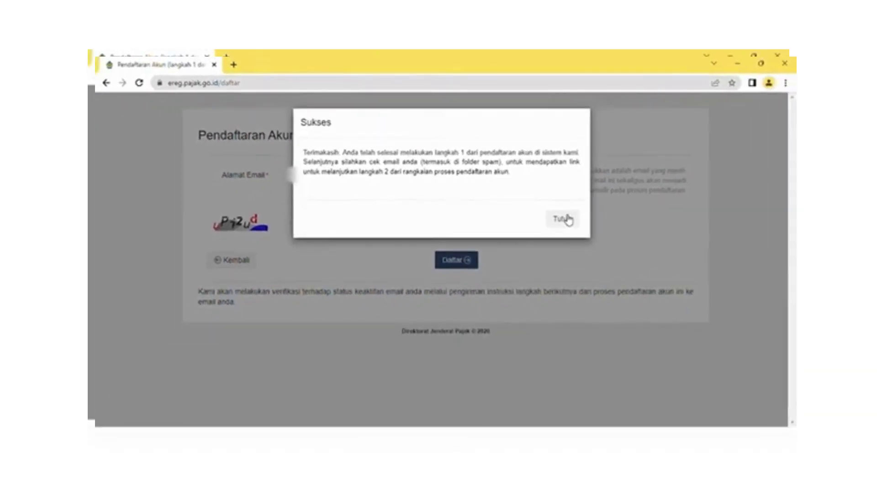
click(566, 220)
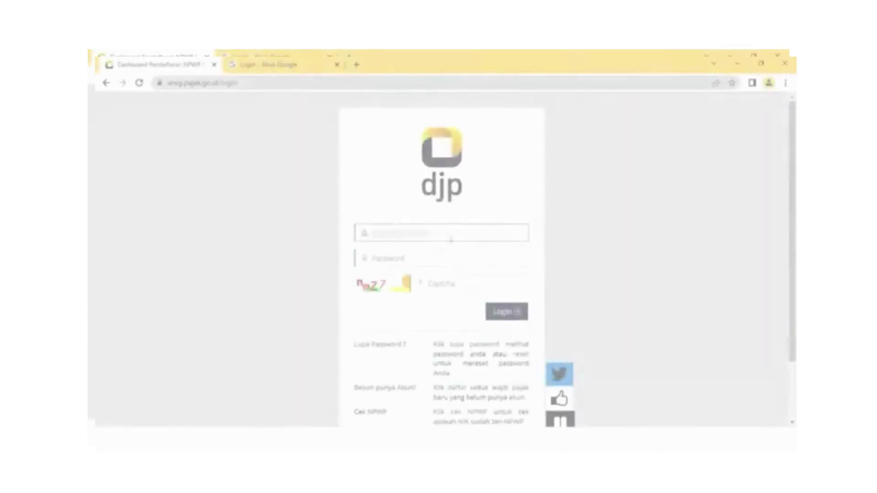
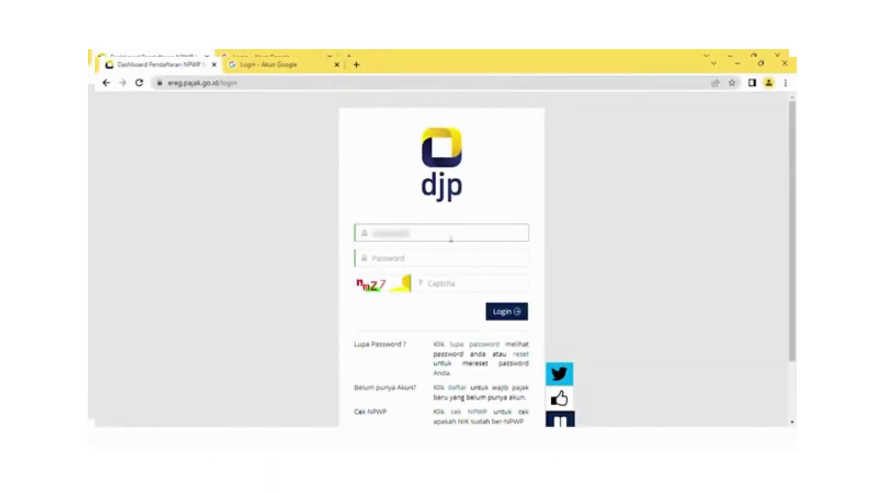
Log in with the account username, password and captcha code.
text(456789)
click(433, 263)
text(*******)
click(446, 288)
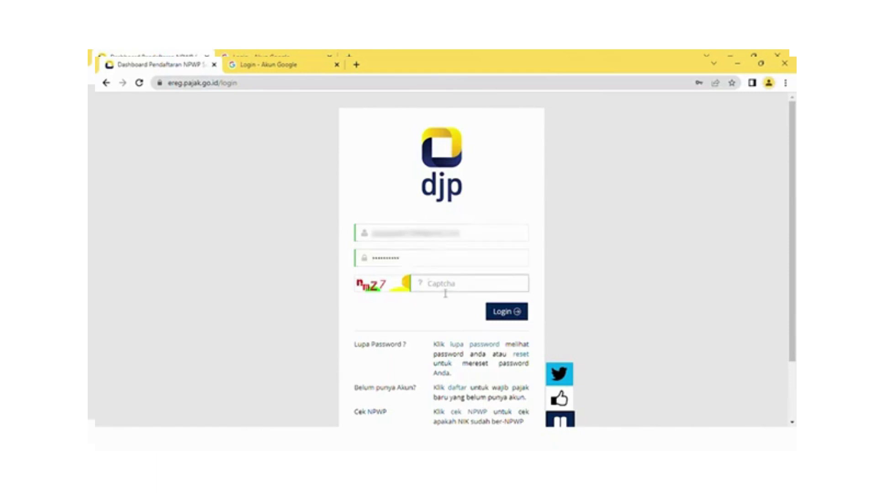
text(nmZ7)
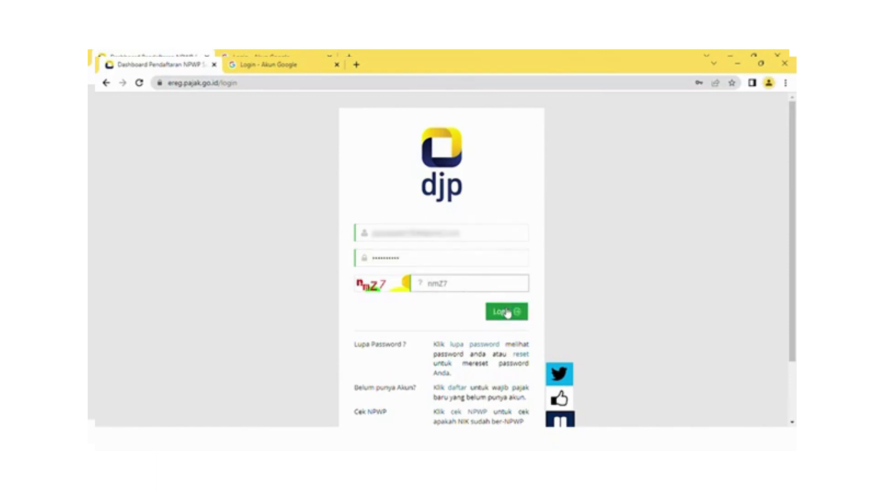
click(507, 313)
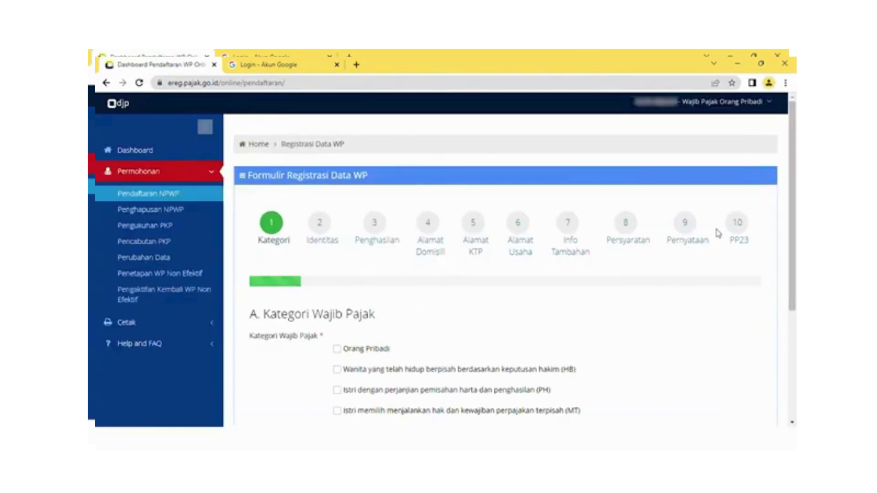
Register the taxpayer as Orang Pribadi with PUSAT status and continue to the Identitas step.
drag(795, 233, 795, 312)
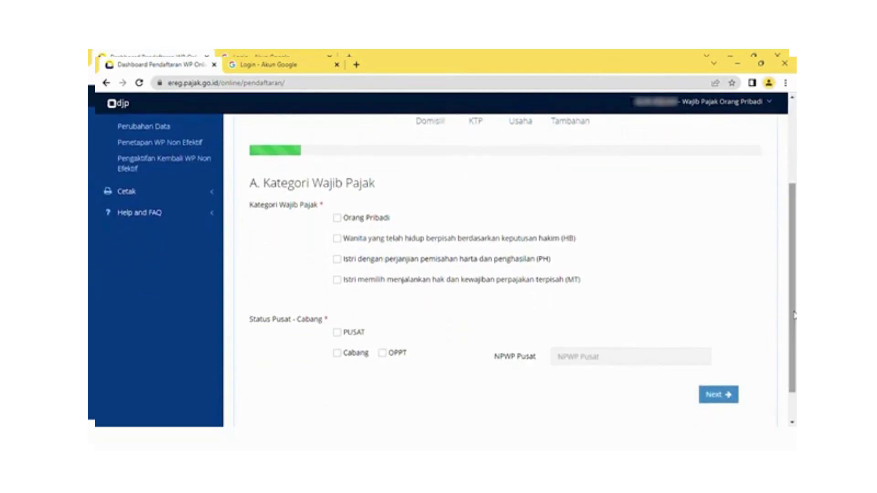
click(337, 219)
scroll(796, 343, down, 1)
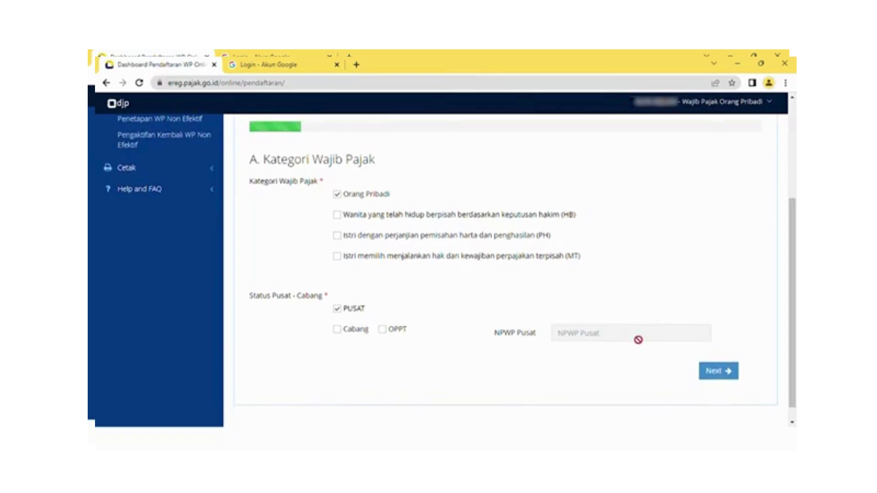
click(710, 371)
click(465, 297)
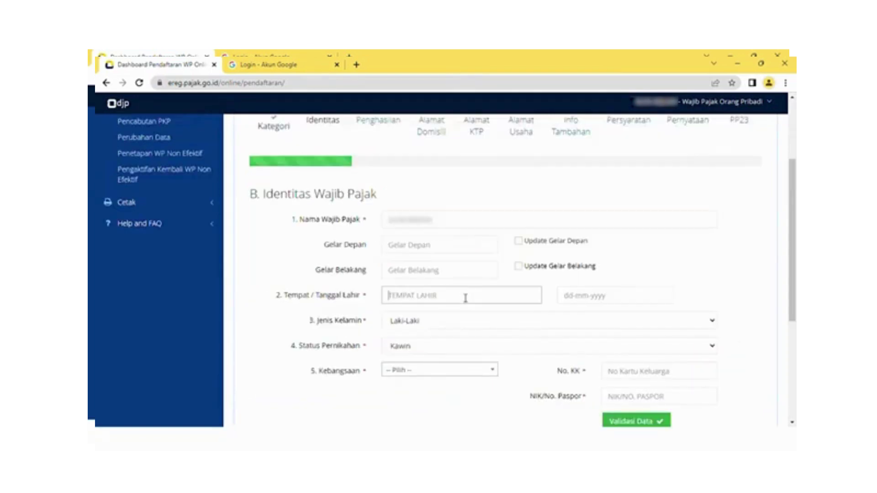
Set birthplace JAKARTA, the birth date, gender Perempuan and nationality INDONESIA.
text(JAKARTA)
click(602, 303)
click(633, 348)
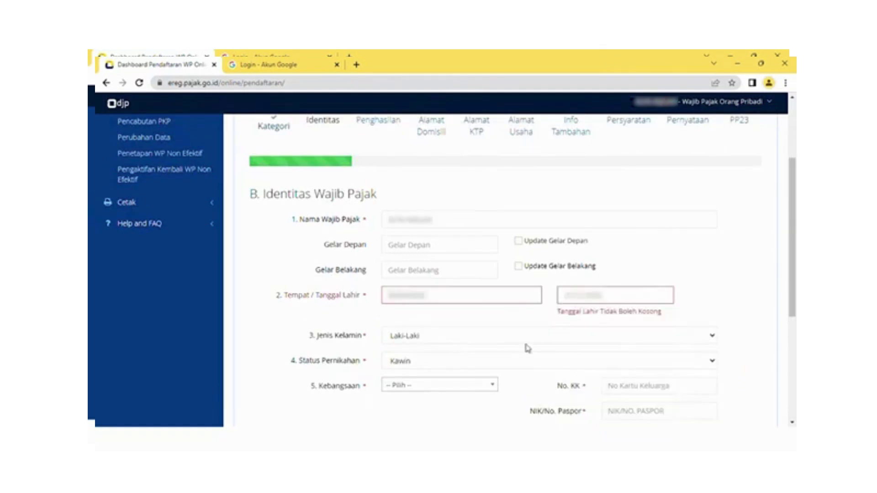
click(471, 335)
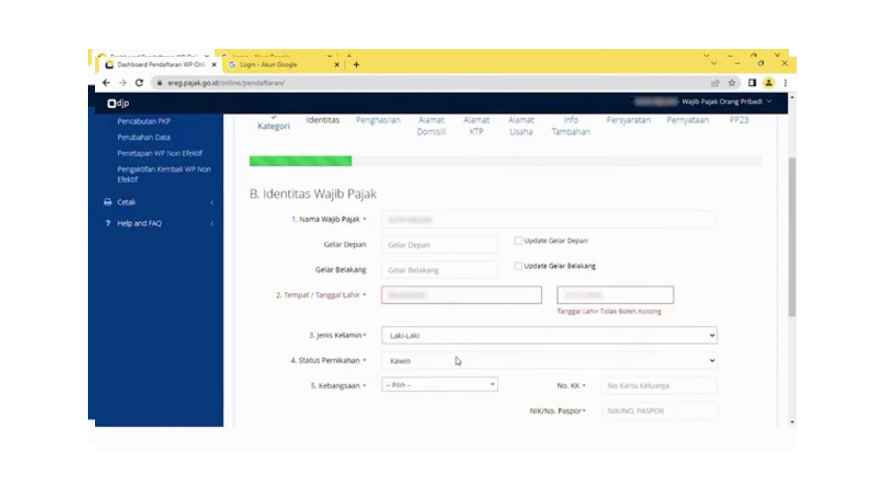
click(456, 361)
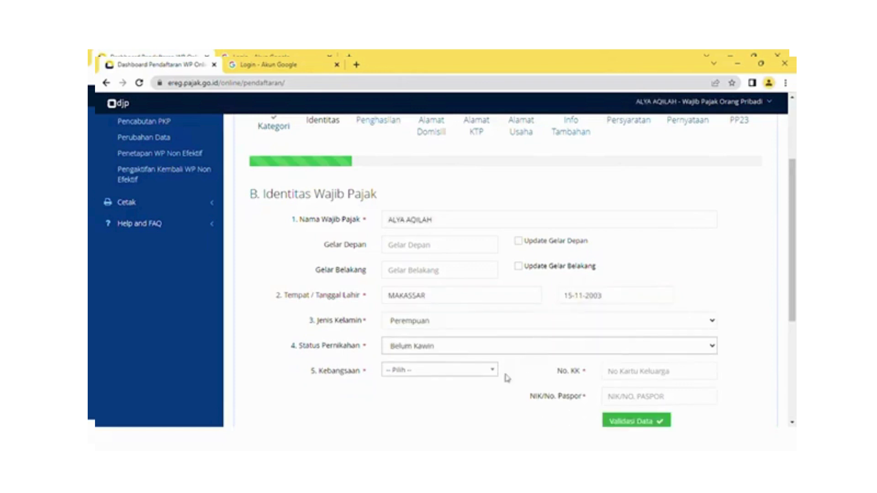
click(492, 370)
click(404, 419)
Enter the family card number and NIK, validate them with Dukcapil, and continue to Penghasilan.
click(632, 371)
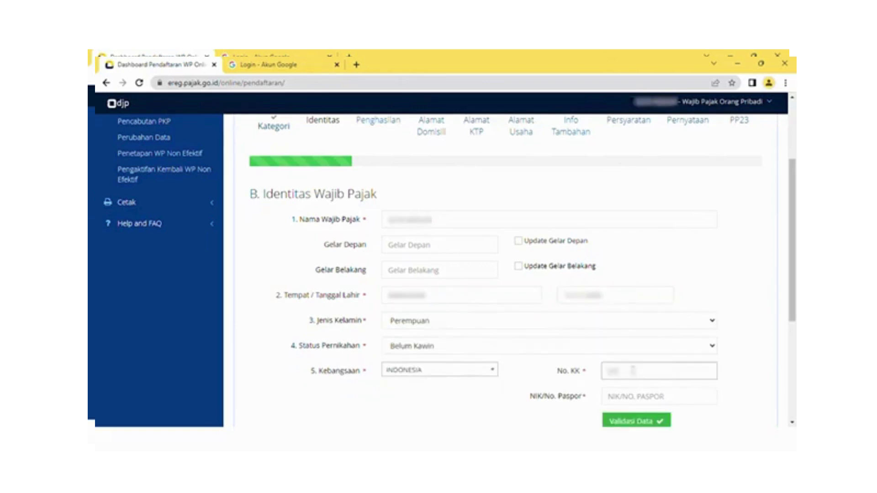
click(645, 396)
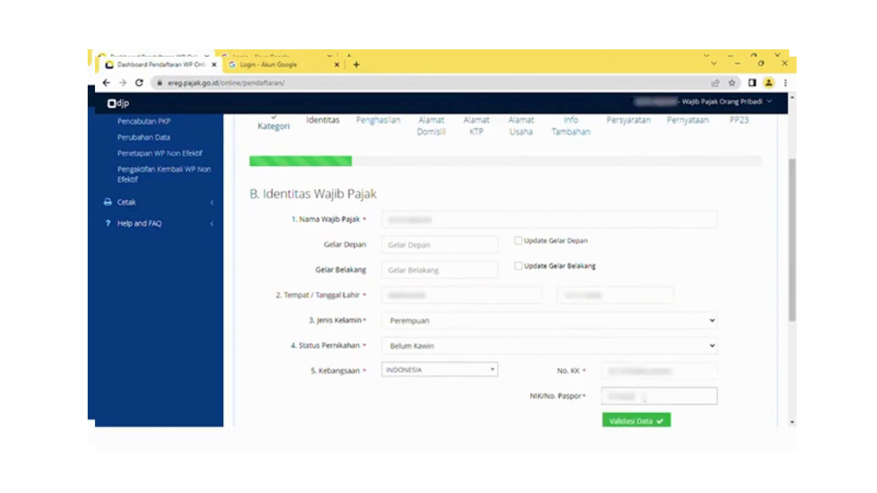
click(637, 420)
scroll(637, 320, down, 5)
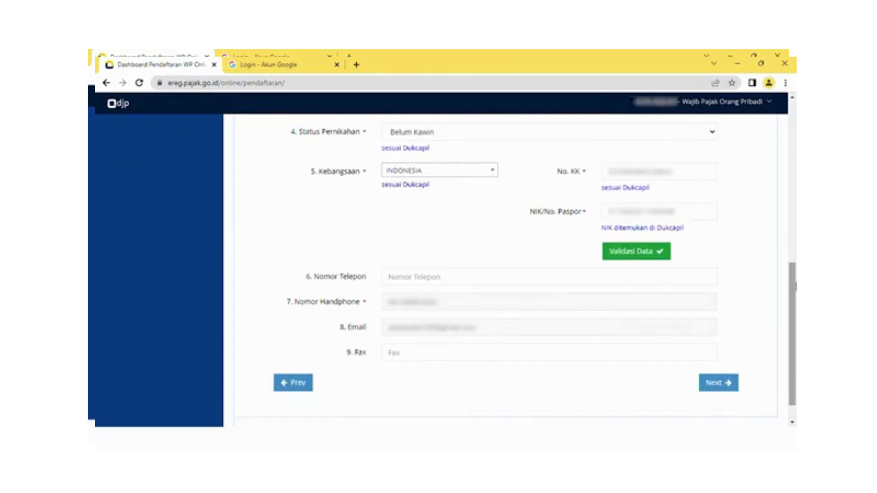
click(707, 391)
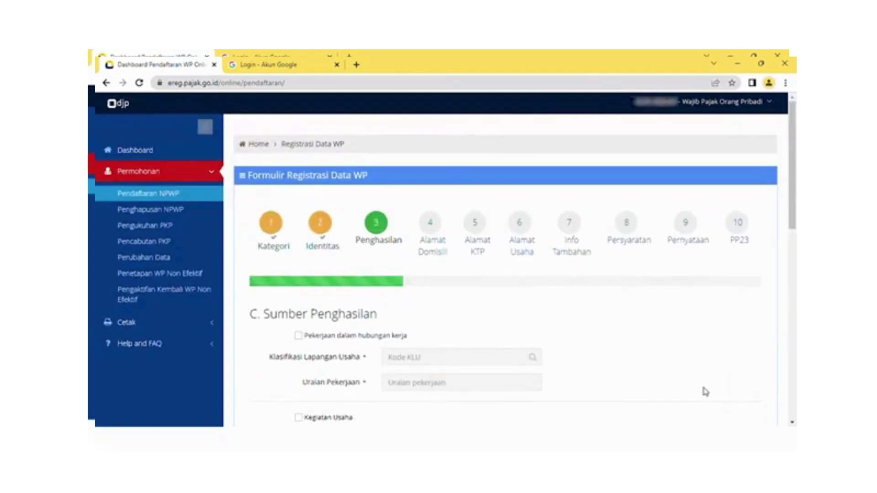
Declare employment income and select KLU 96304, PEGAWAI SWASTA, from the classification search.
drag(794, 151, 795, 185)
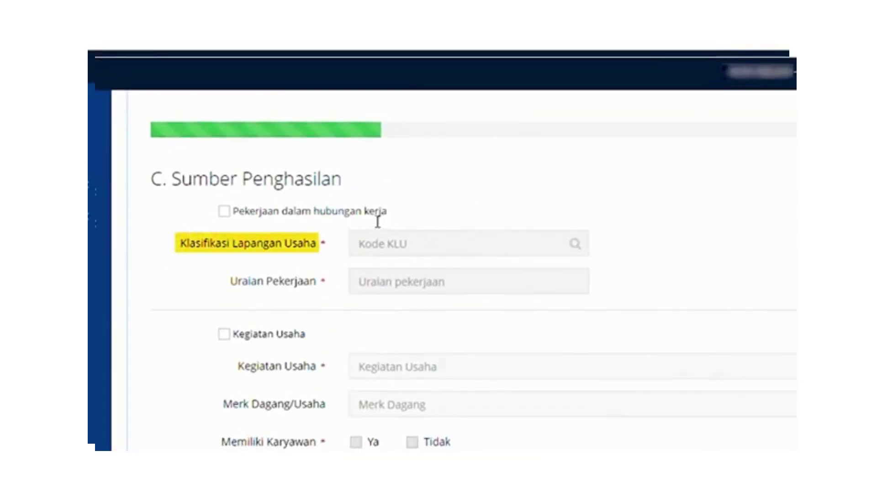
click(224, 212)
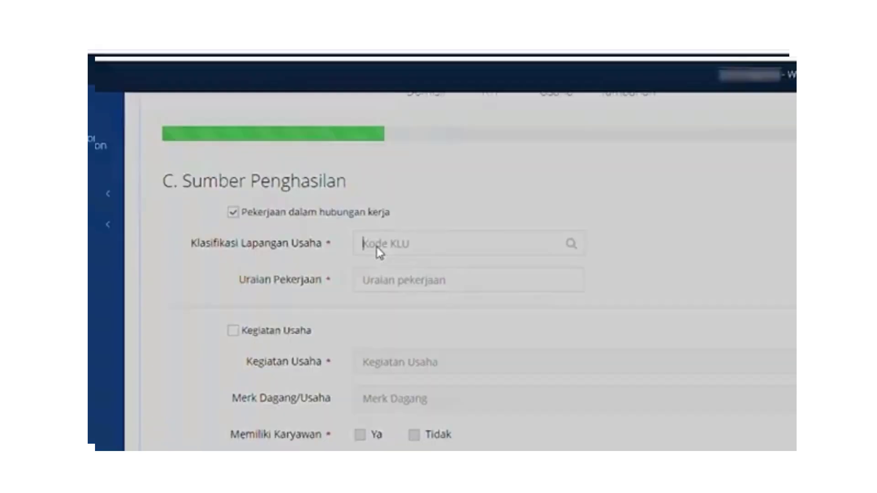
click(375, 245)
click(391, 172)
text(PEGAWAI SWASTA)
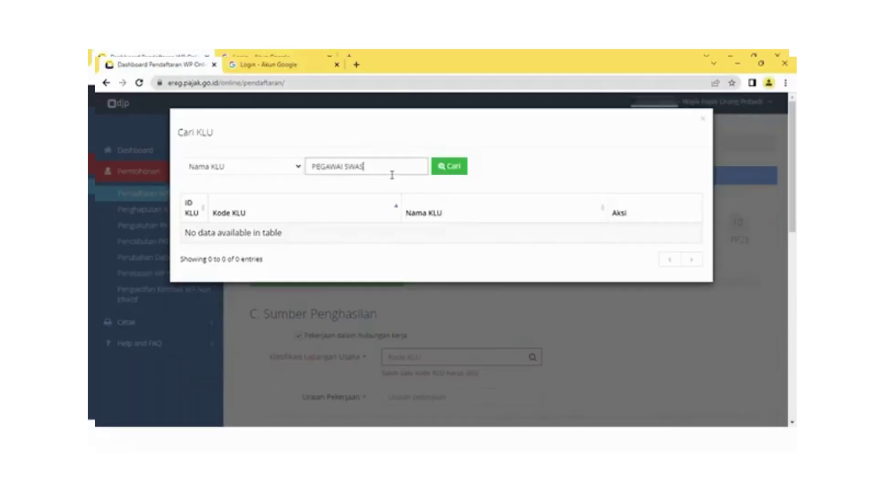
key(Return)
click(589, 236)
Save the income data and advance to the Alamat Domisili step.
scroll(517, 196, down, 4)
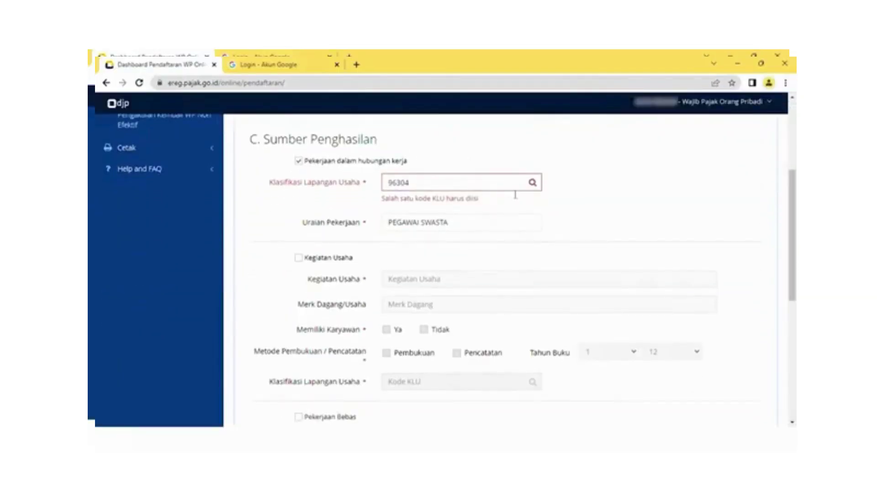
scroll(457, 227, down, 6)
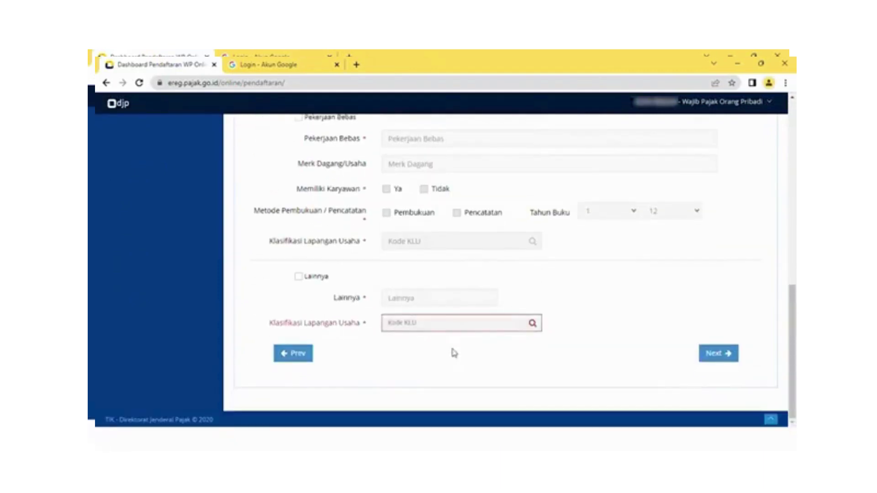
click(708, 355)
scroll(462, 249, down, 2)
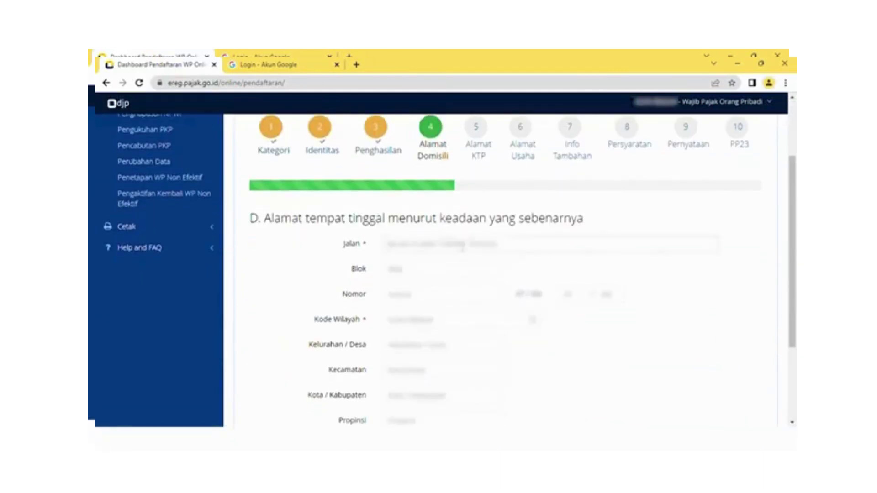
Enter the domicile street address and advance to the Alamat KTP step.
text(Jl. Teuku Umar)
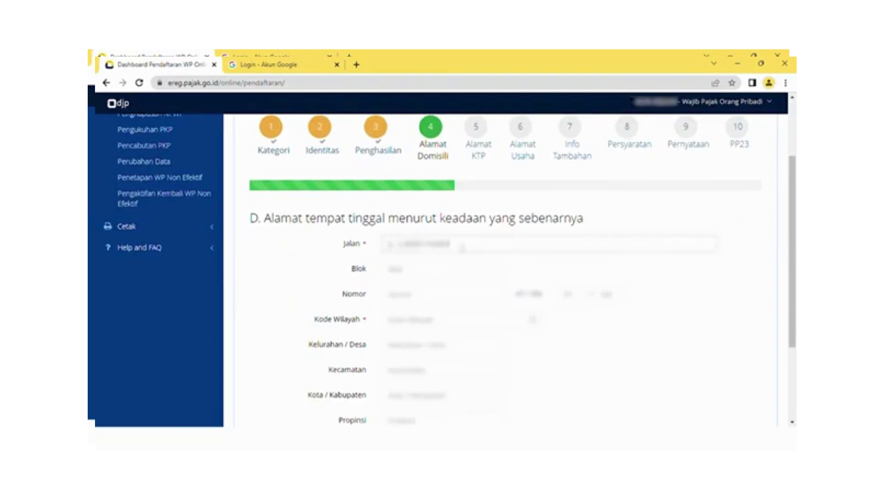
click(442, 276)
scroll(577, 301, down, 3)
click(727, 361)
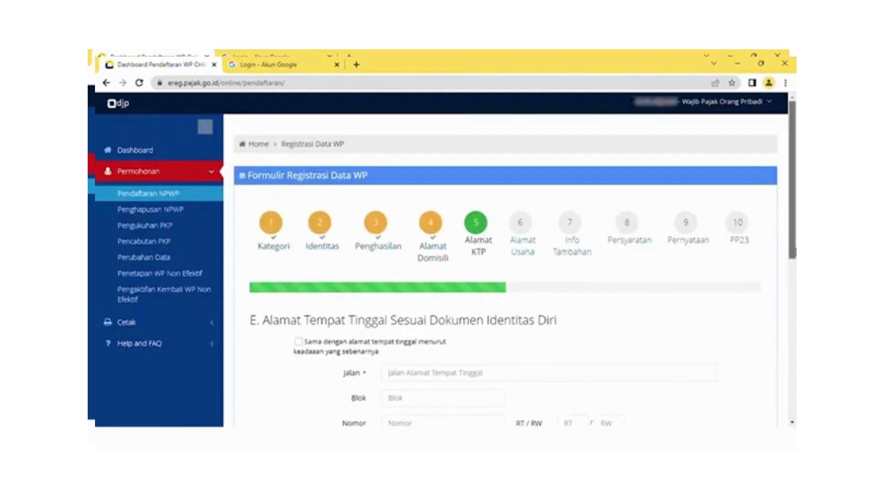
drag(793, 251, 793, 311)
scroll(502, 270, down, 3)
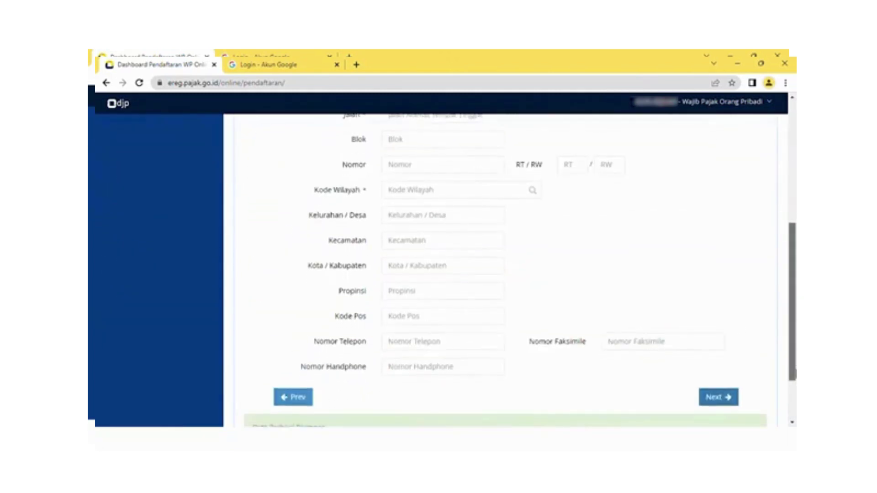
drag(794, 363, 795, 328)
Copy the actual home address as the ID address, add a phone number, and continue to step F.
click(298, 173)
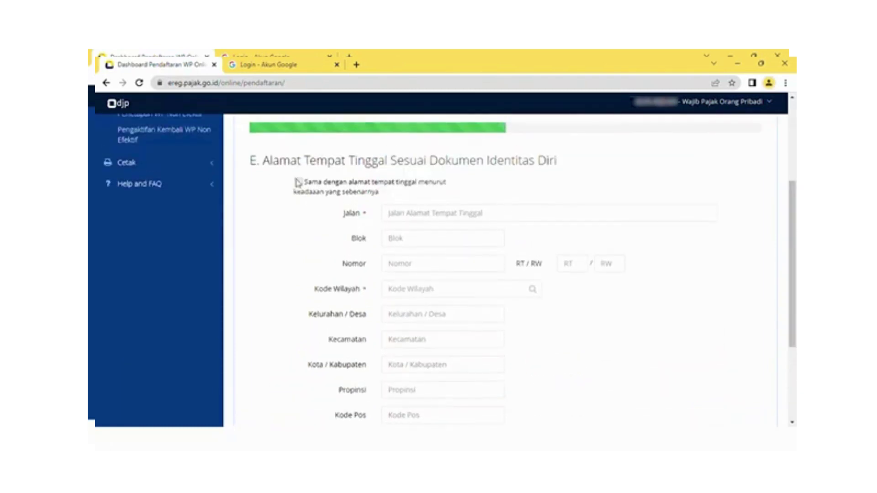
scroll(320, 188, down, 3)
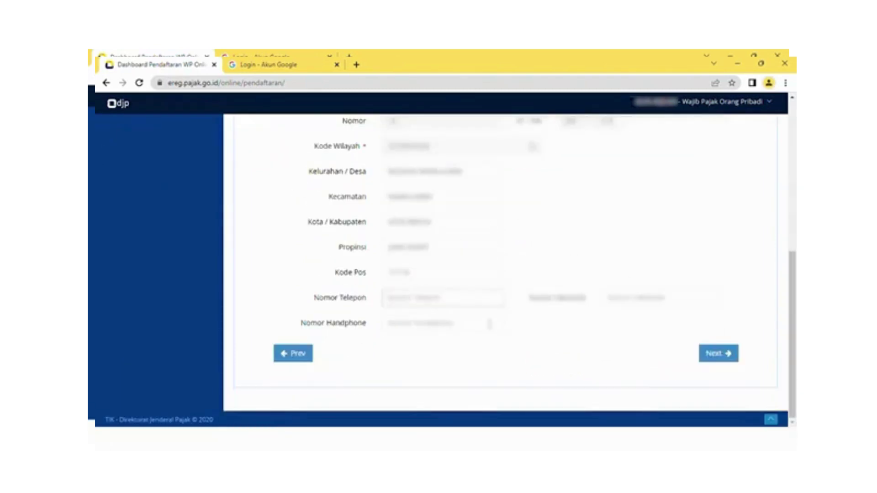
text(0)
click(735, 359)
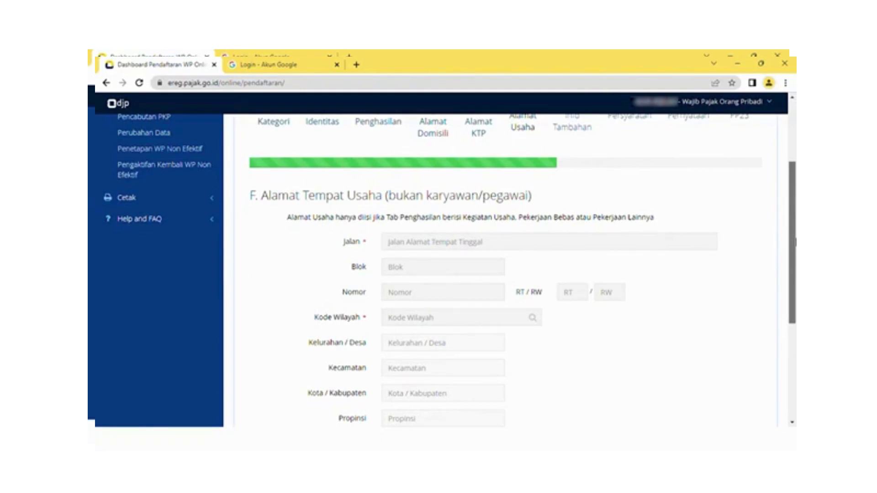
Skip the business address, set monthly income to Kurang Dari Rp. 4.500.000, and continue to Persyaratan.
scroll(735, 365, down, 4)
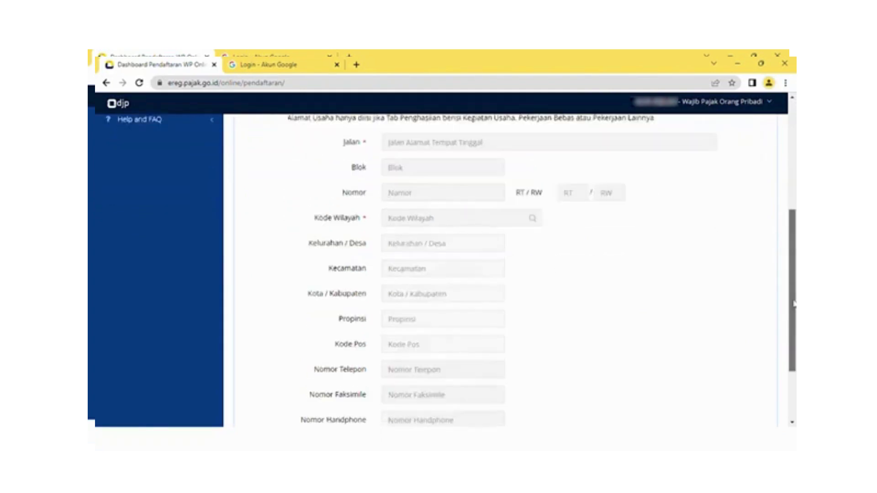
click(730, 379)
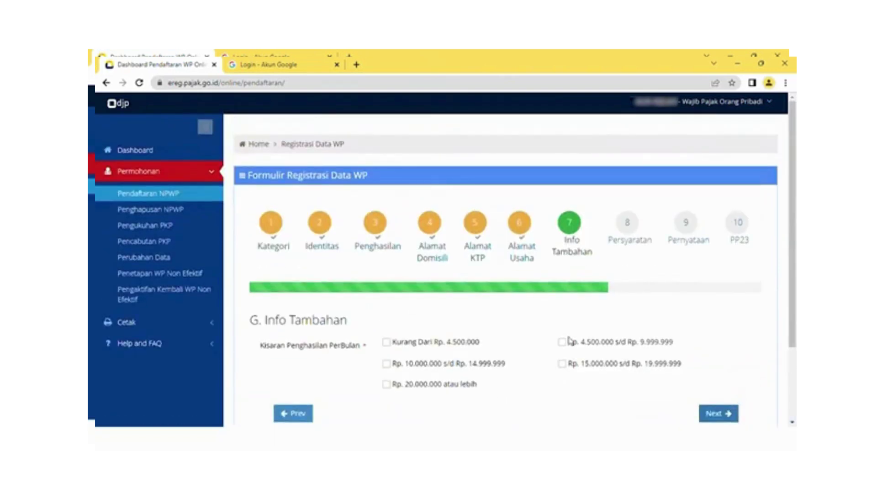
click(470, 347)
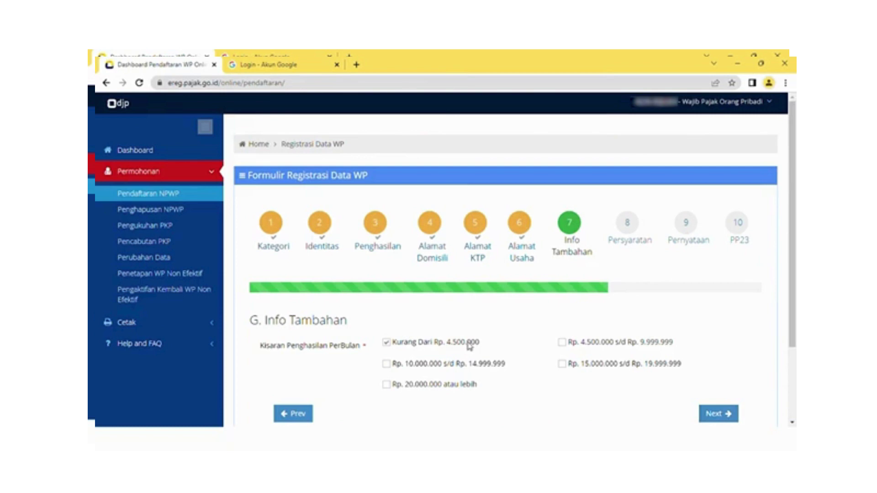
scroll(795, 315, down, 1)
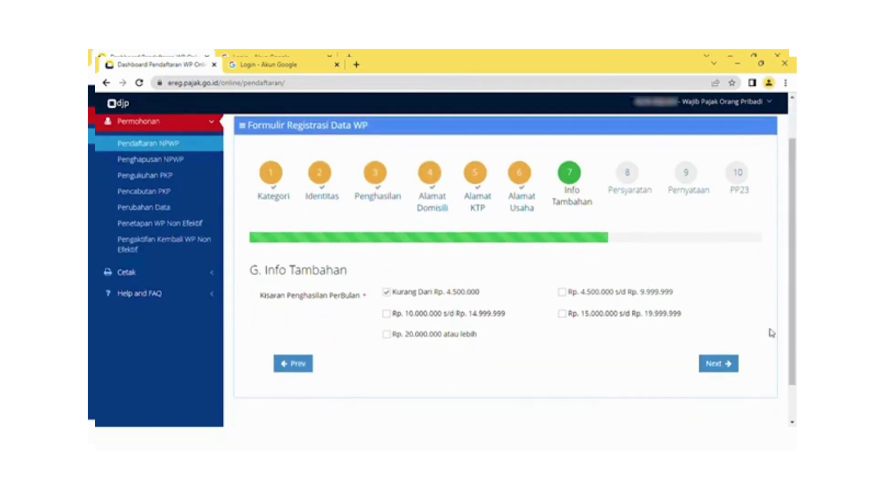
click(716, 371)
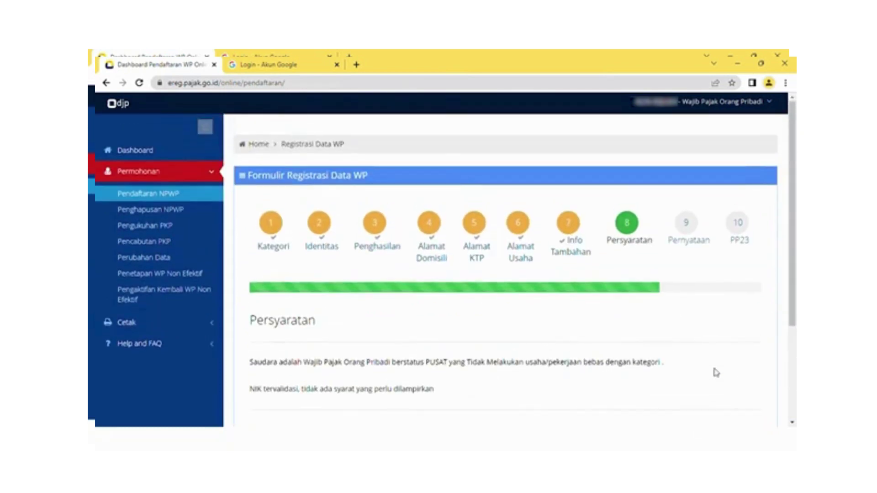
Pass Persyaratan, tick Benar, Lengkap and the tax-obligation commitment, then go to the PP23 step.
scroll(794, 307, down, 1)
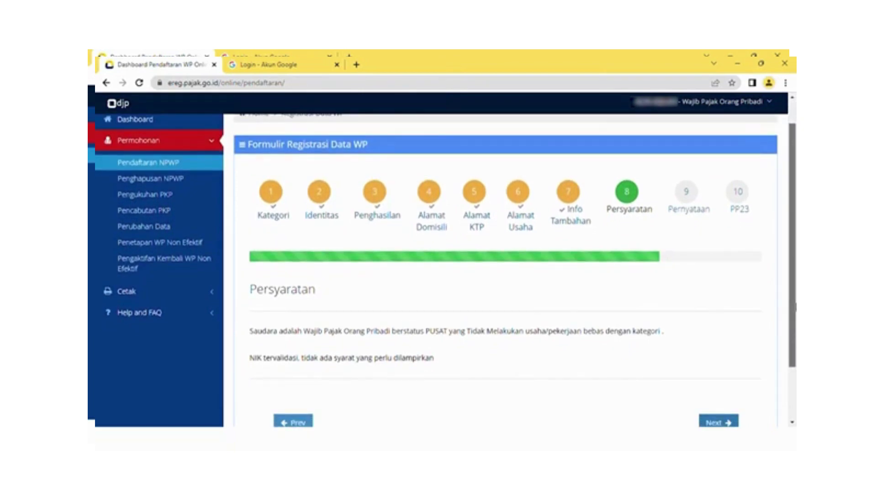
drag(795, 307, 795, 327)
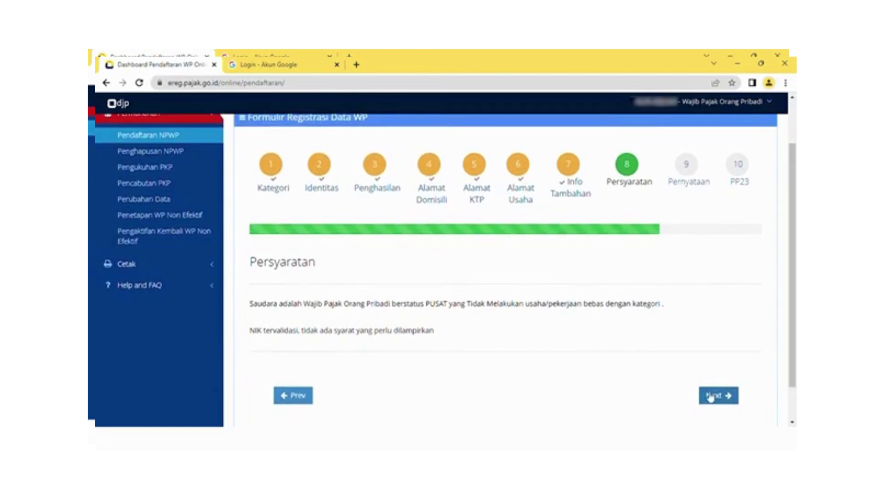
click(712, 396)
scroll(795, 305, down, 3)
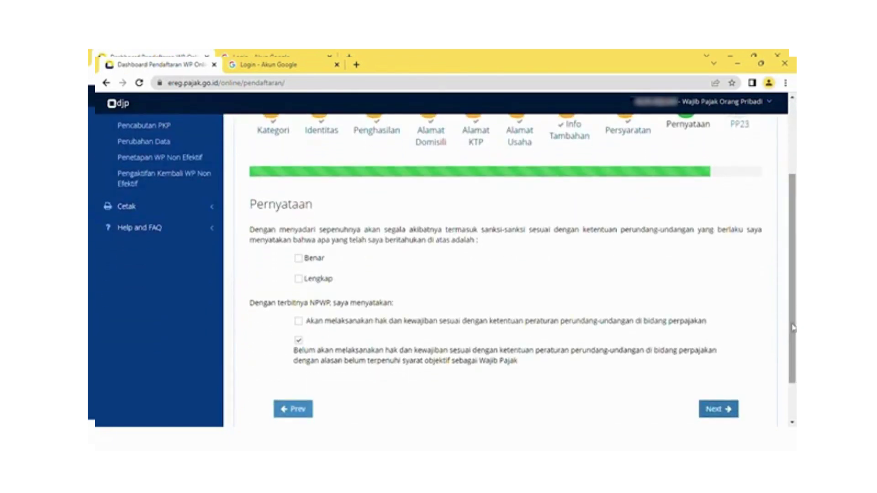
click(299, 259)
click(299, 278)
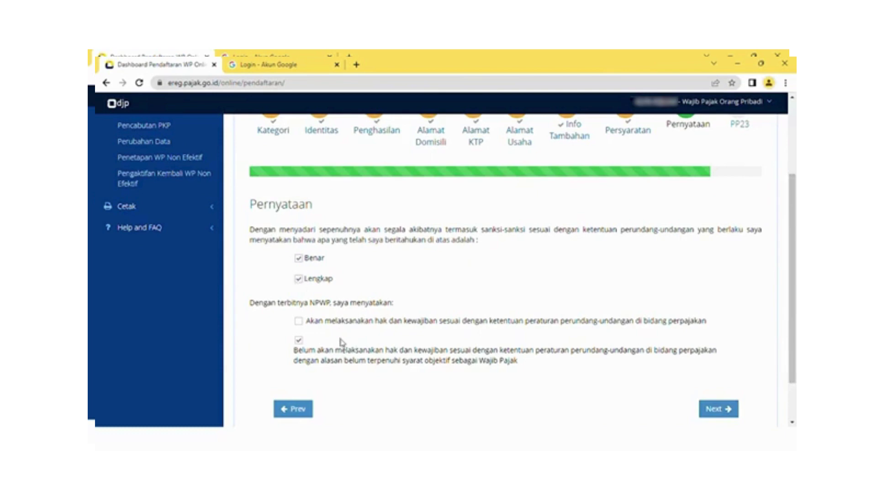
click(299, 322)
click(715, 409)
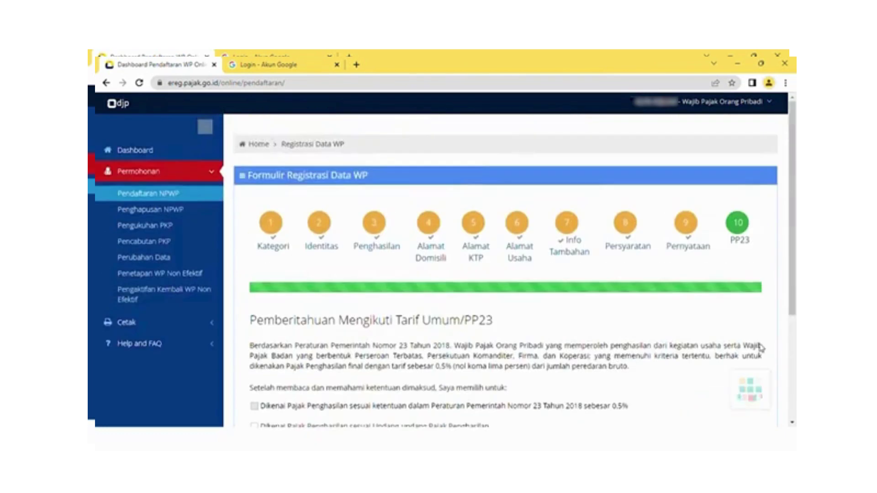
Choose taxation under Undang-undang Pajak Penghasilan and click Simpan to save the form.
scroll(715, 410, down, 2)
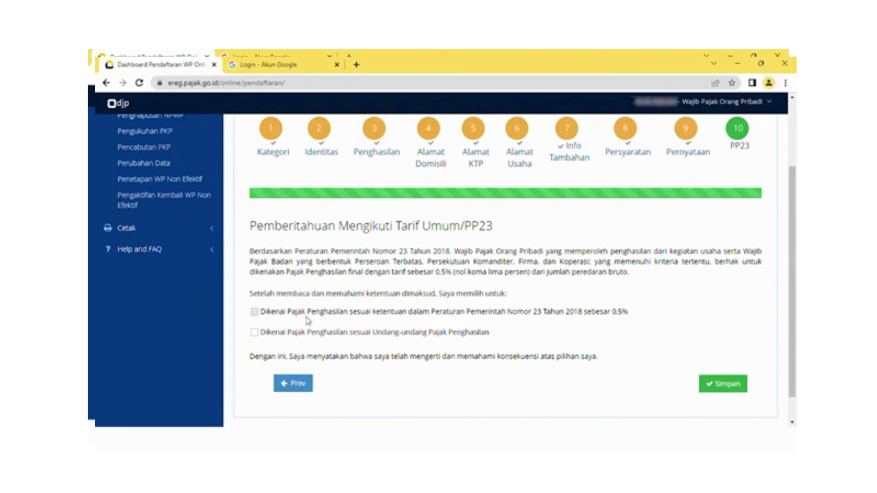
click(255, 333)
drag(795, 240, 795, 301)
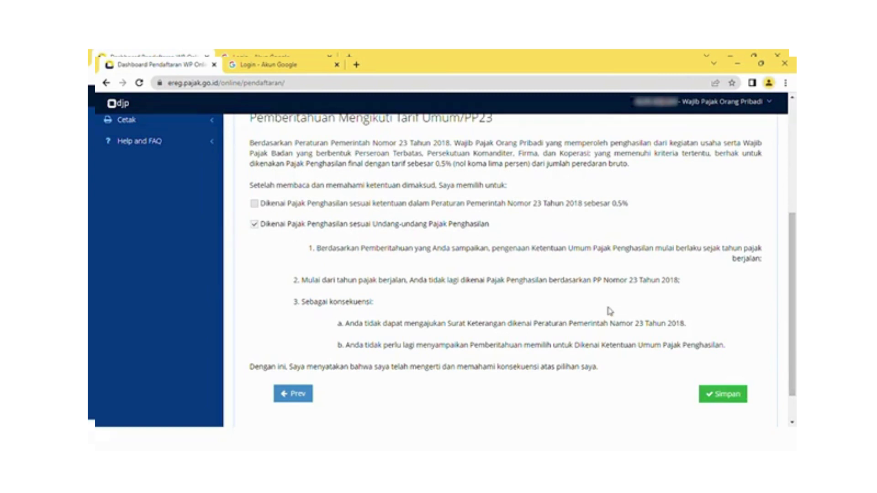
scroll(792, 394, down, 1)
scroll(791, 394, down, 1)
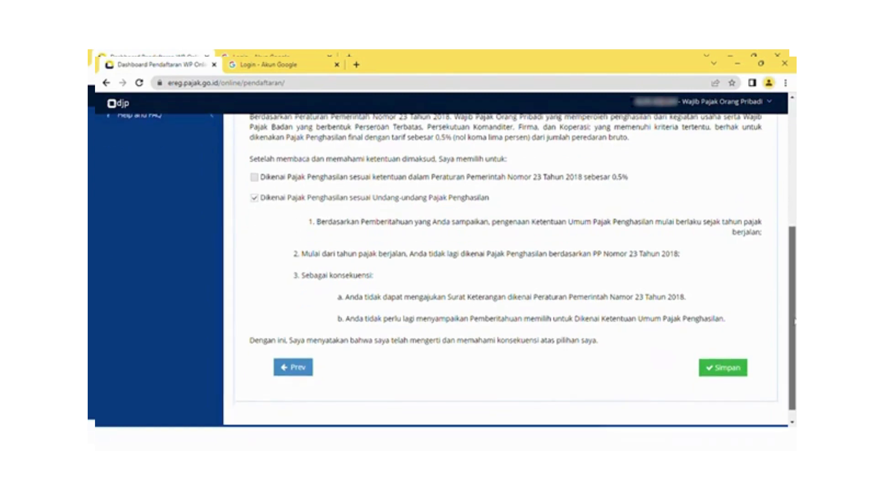
click(740, 366)
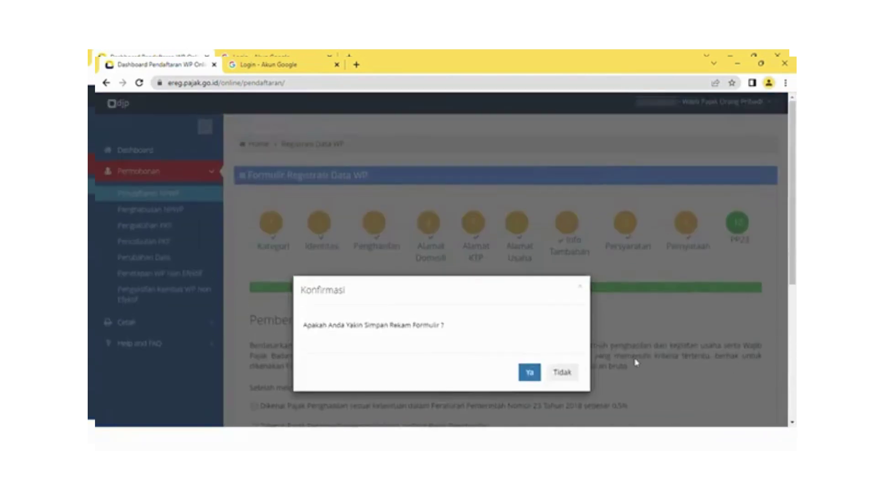
Save the form with status Lengkap and request an emailed submission token by solving the captcha.
click(530, 373)
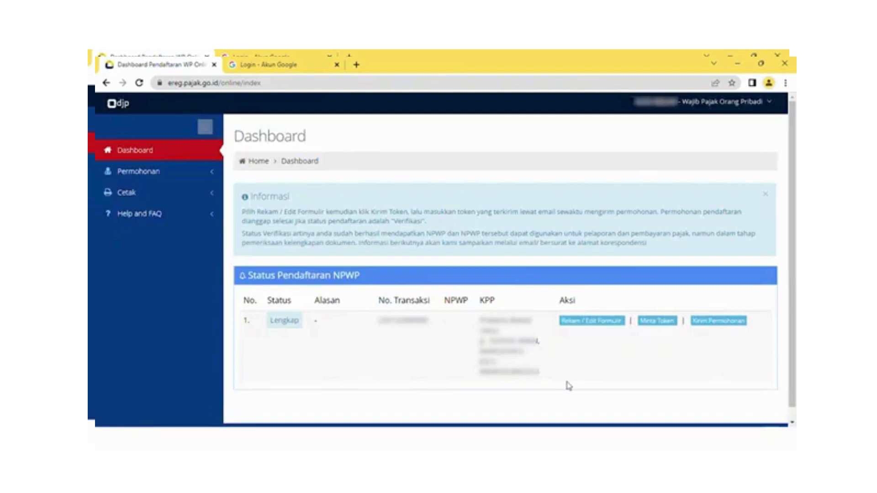
click(657, 321)
click(441, 216)
text(He)
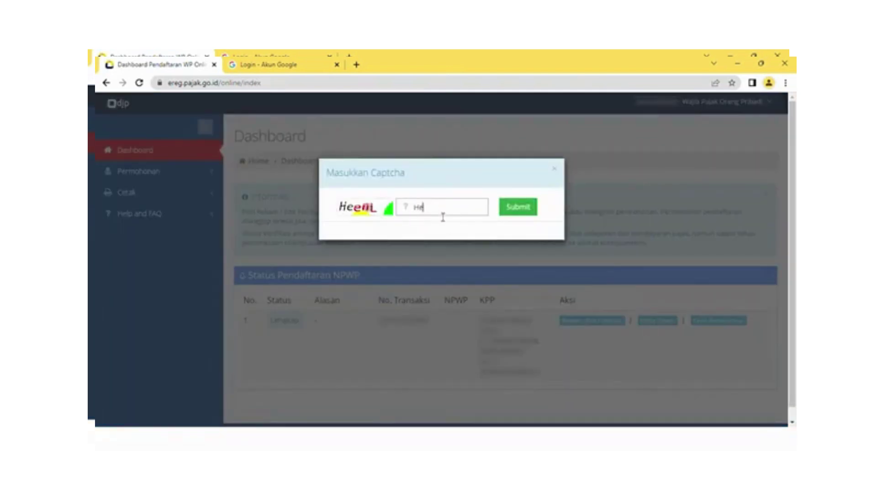
text(enL)
click(518, 207)
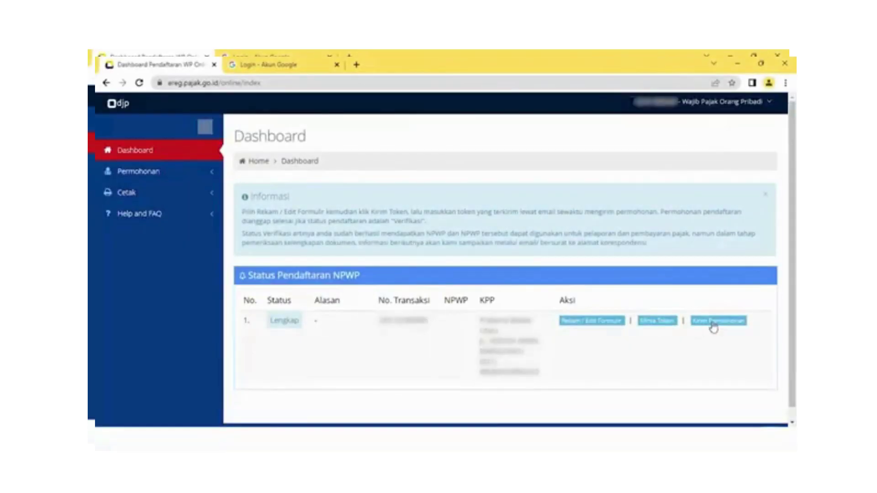
Send the application with the emailed token and both Surat Pernyataan declarations ticked.
click(713, 325)
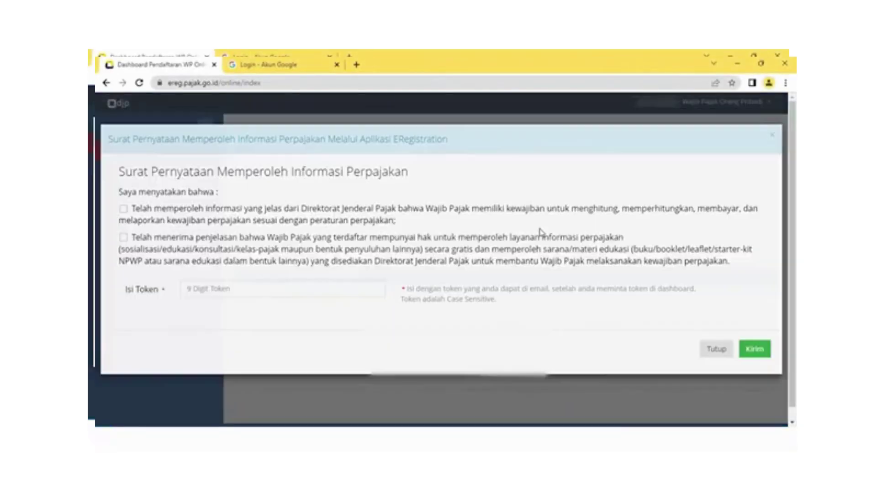
click(356, 291)
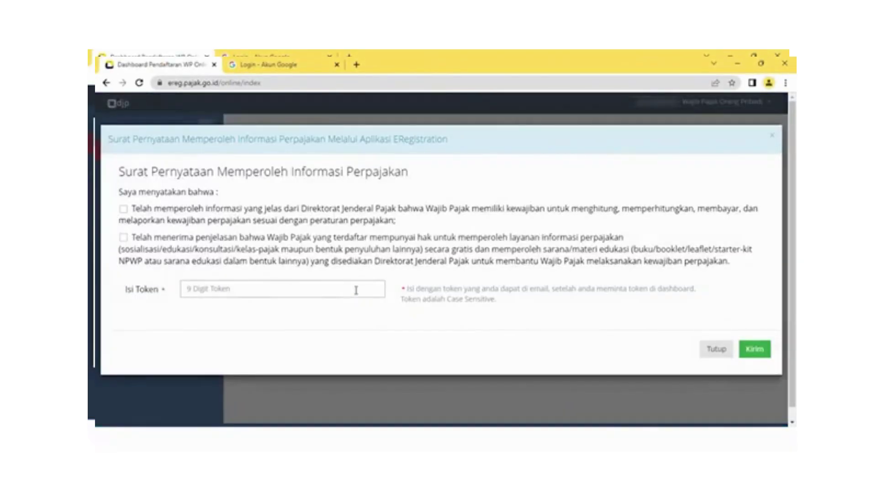
click(124, 210)
click(124, 238)
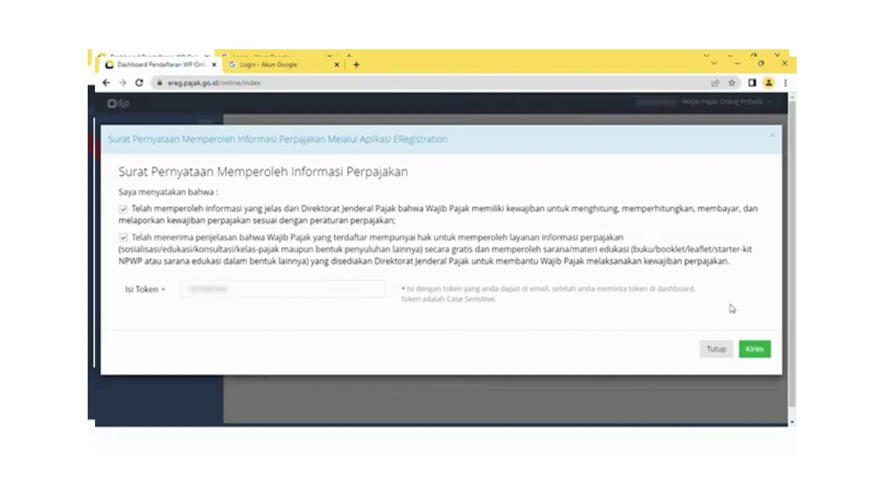
click(750, 348)
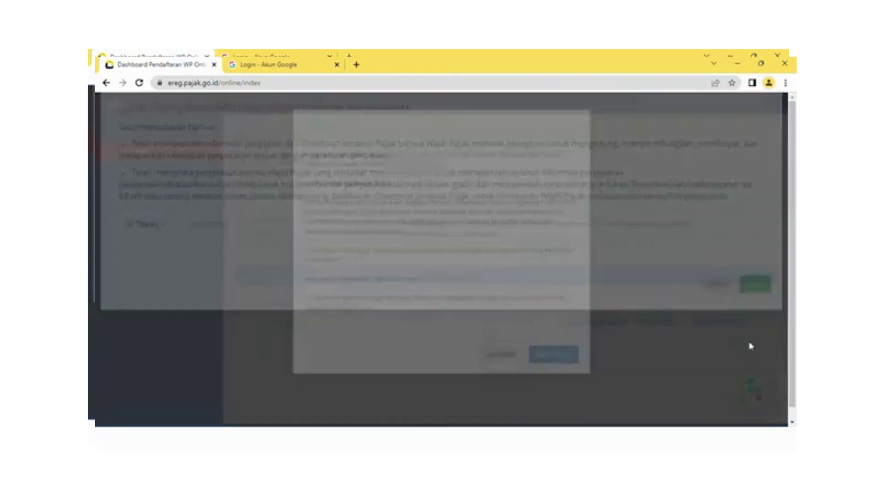